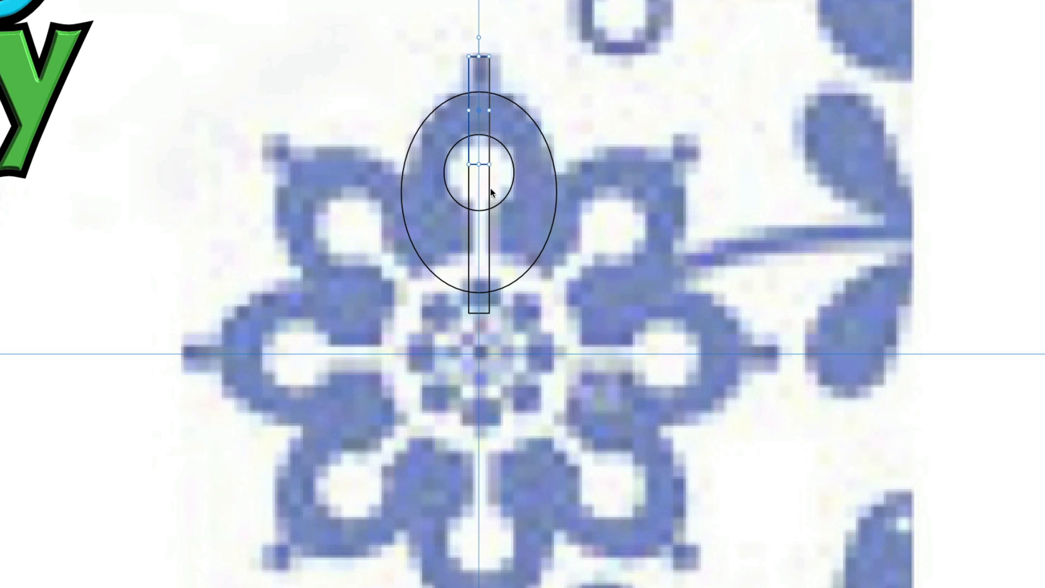
Shorten the long rectangle so it starts inside the inner ellipse, and join the two ellipses with Merge Curves.
shift+click(489, 189)
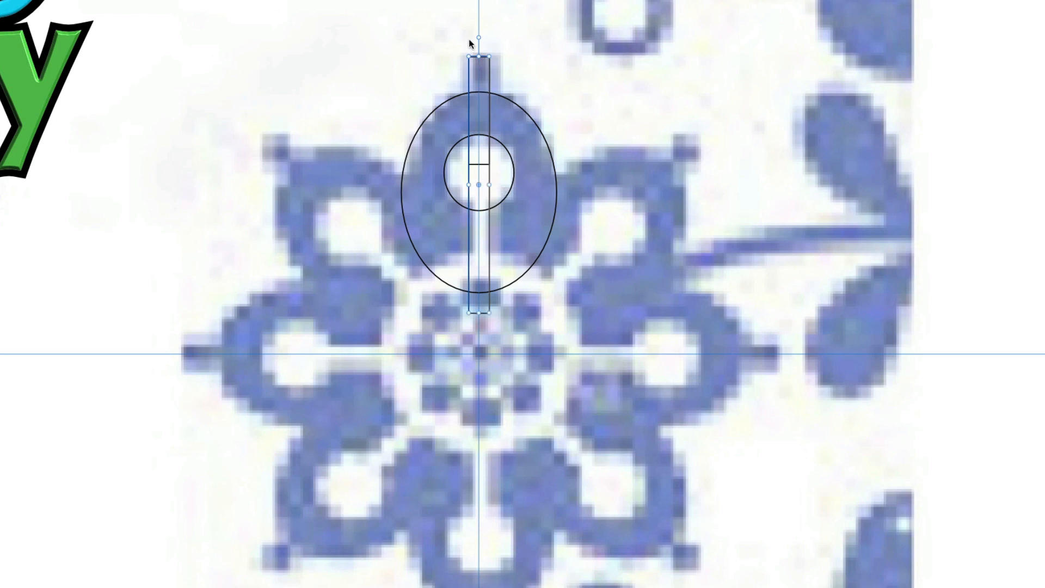
drag(483, 56, 486, 190)
click(512, 184)
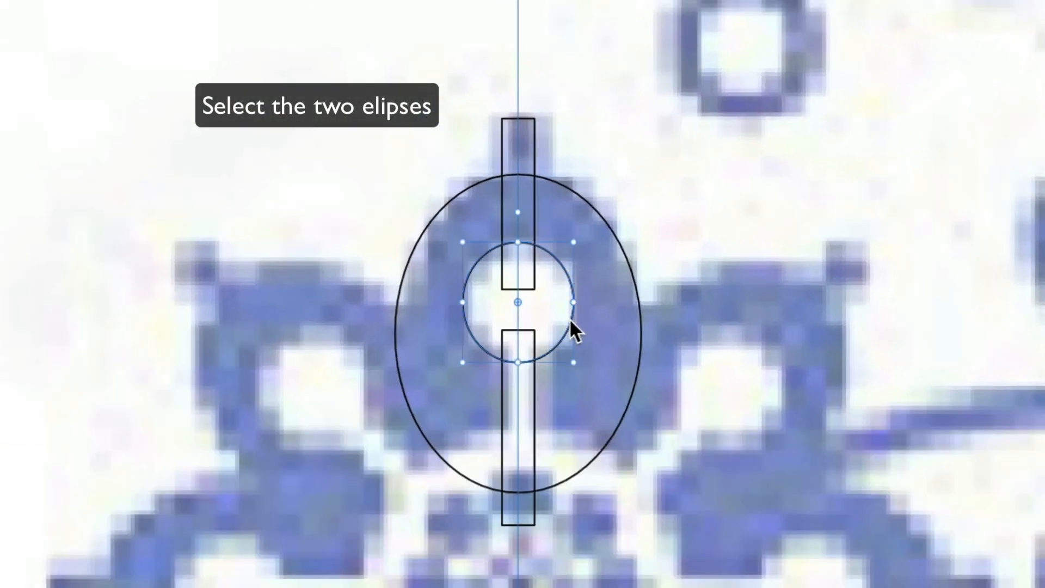
shift+click(641, 316)
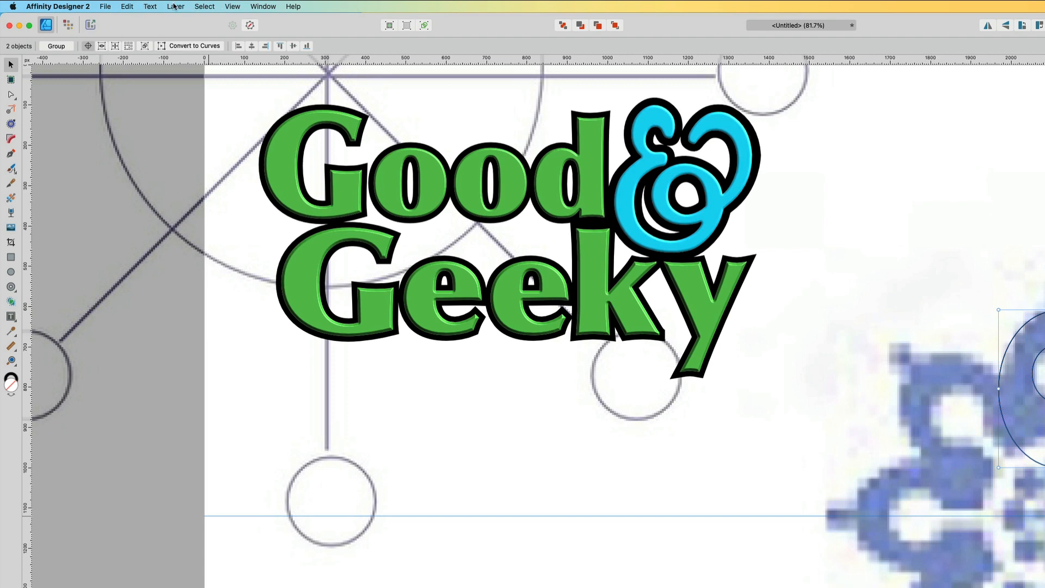
click(174, 6)
mouse_move(228, 131)
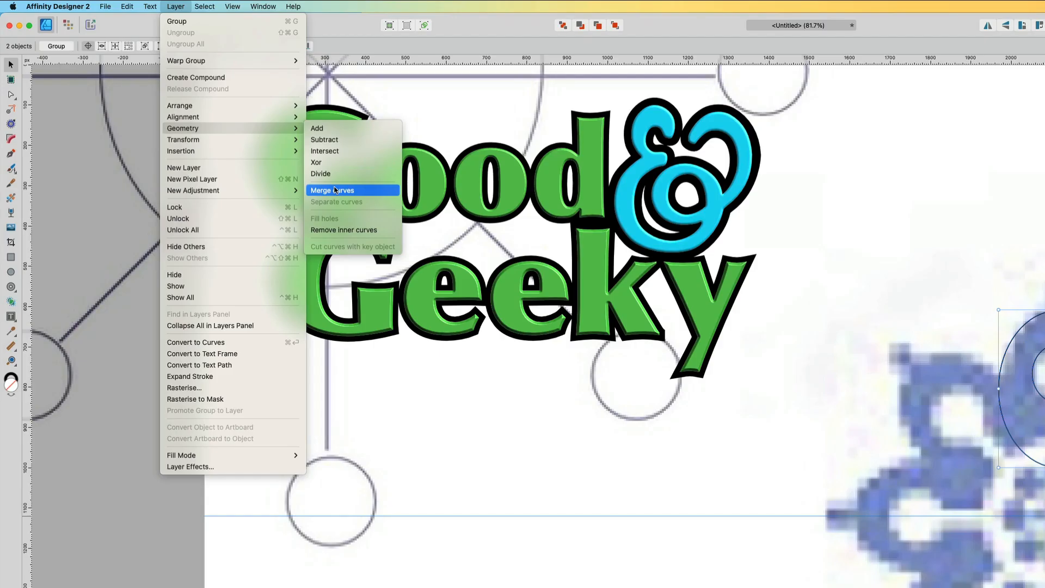
click(626, 279)
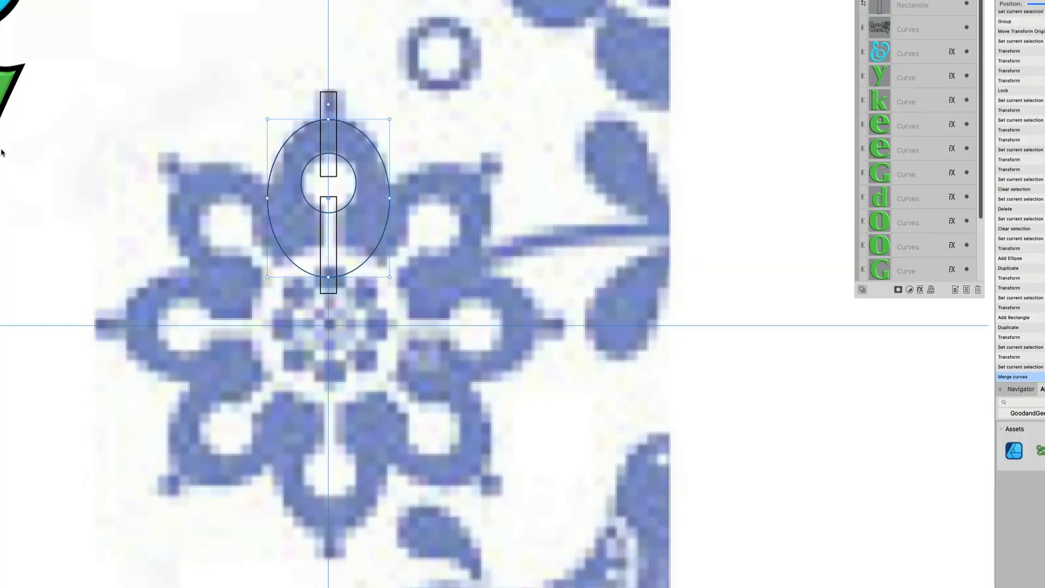
Shorten the upper rectangle to end above the petal's hole and combine it with the merged ellipses using Boolean Add.
click(347, 183)
click(321, 178)
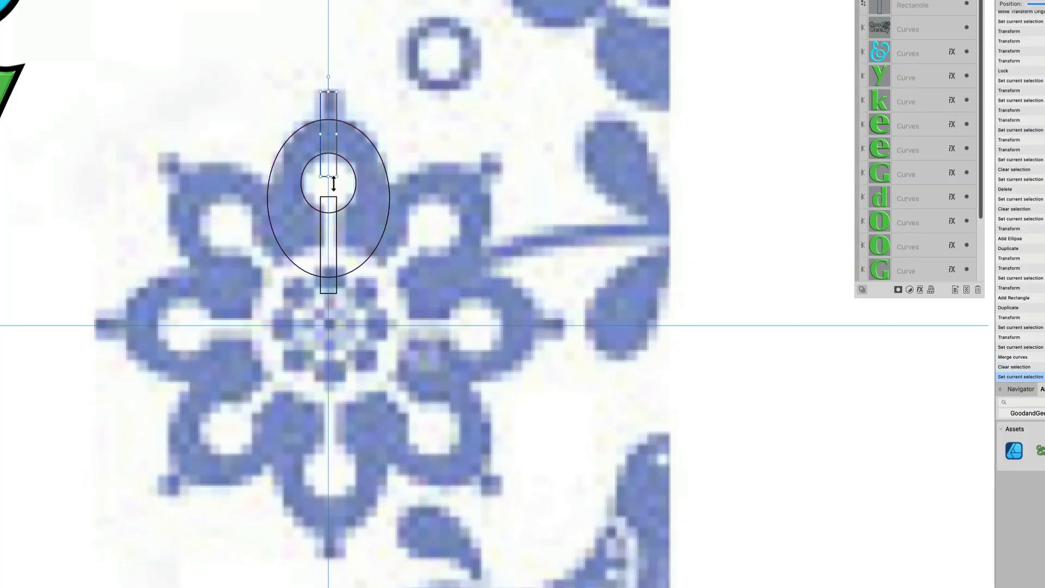
drag(333, 180, 333, 141)
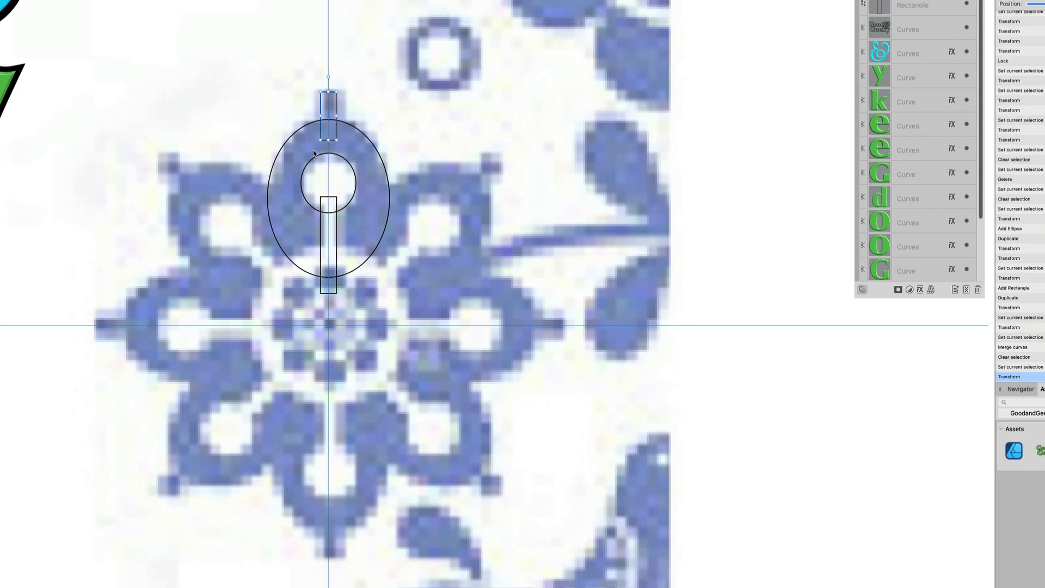
click(287, 140)
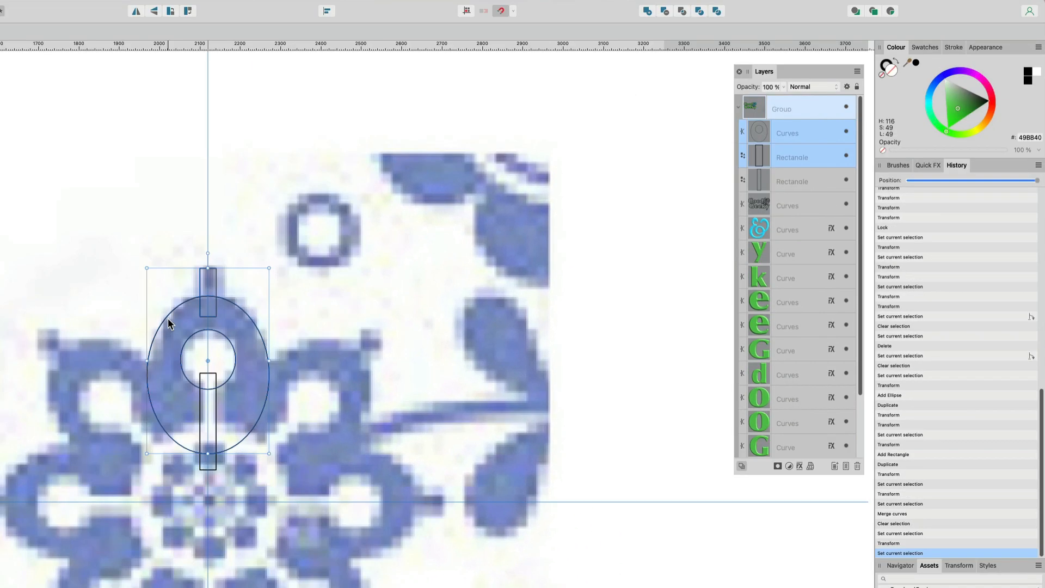
click(647, 11)
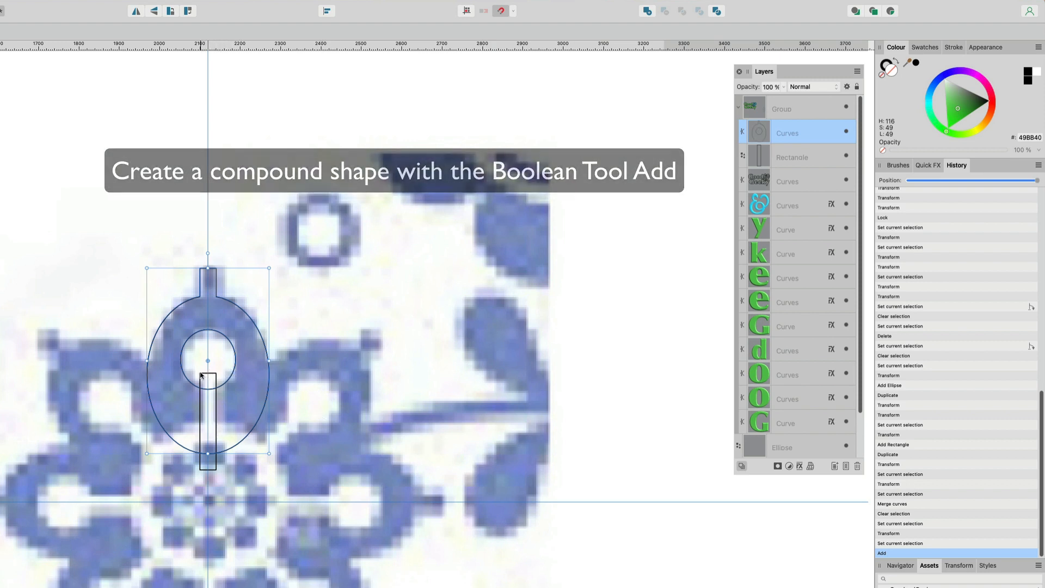
Subtract the lower rectangle, restacked above the petal, from the petal outline and fill the result with blue, hue 235.
click(201, 376)
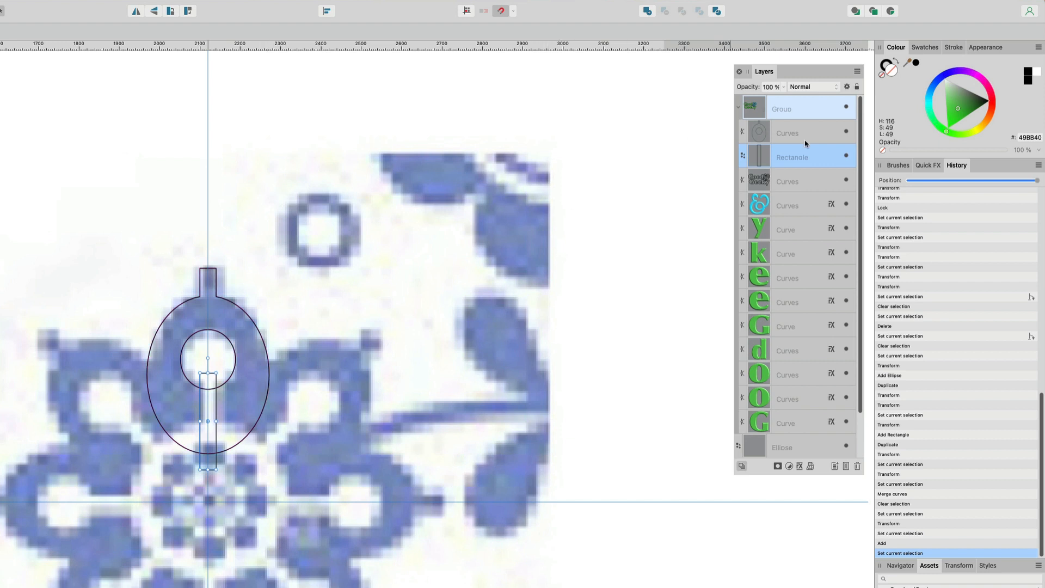
drag(804, 157, 810, 125)
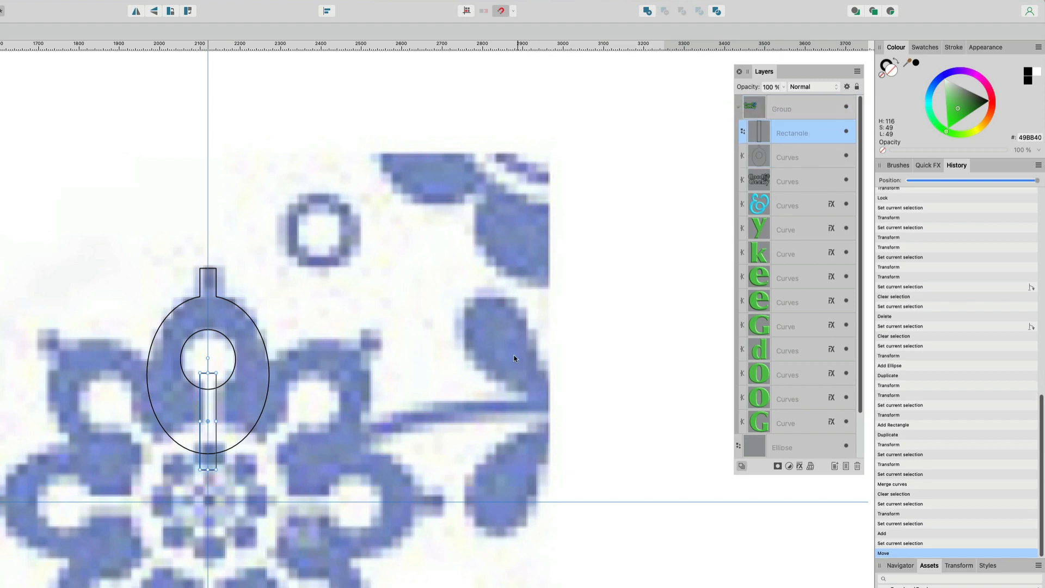
shift+click(263, 413)
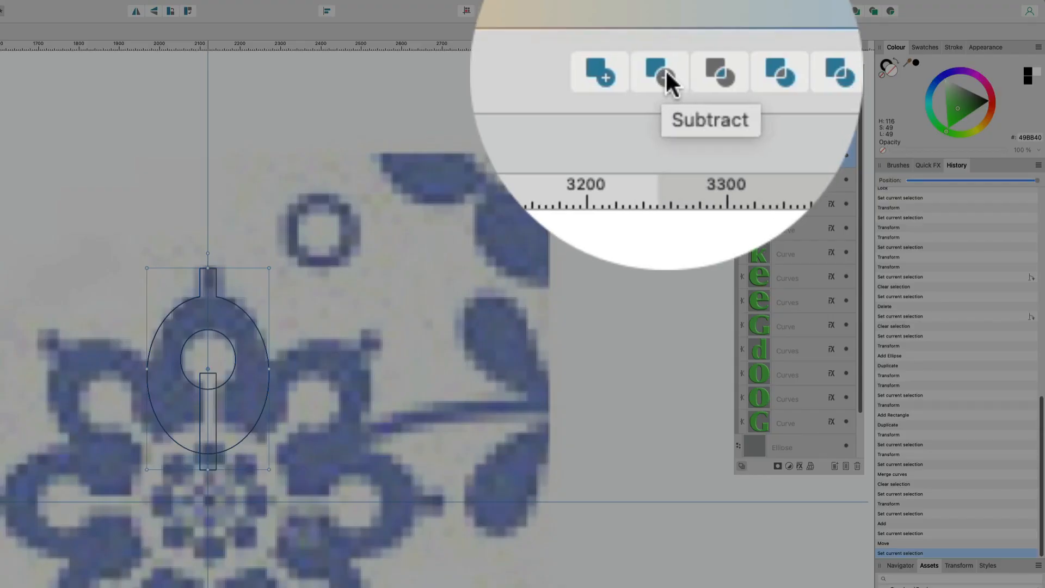
click(664, 11)
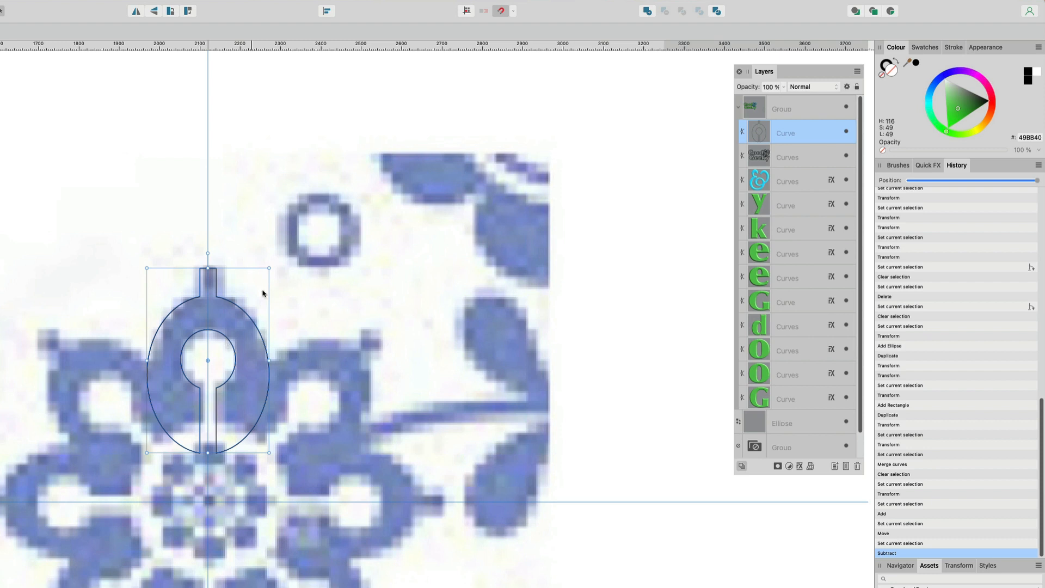
click(939, 75)
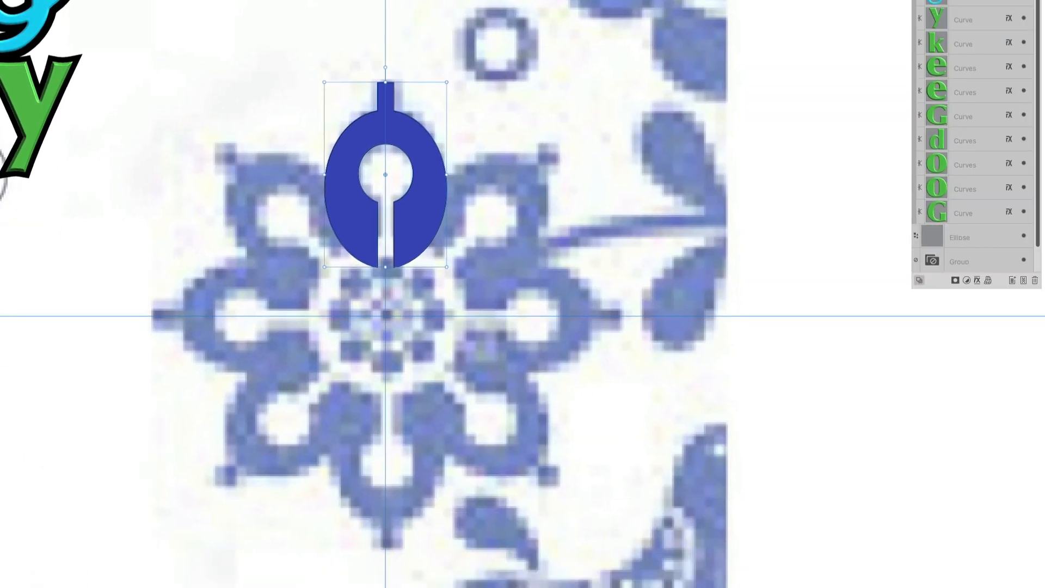
Duplicate the petal and rotate the copy -45° about a transform origin at the guides' intersection.
drag(385, 174, 391, 324)
key(super+j)
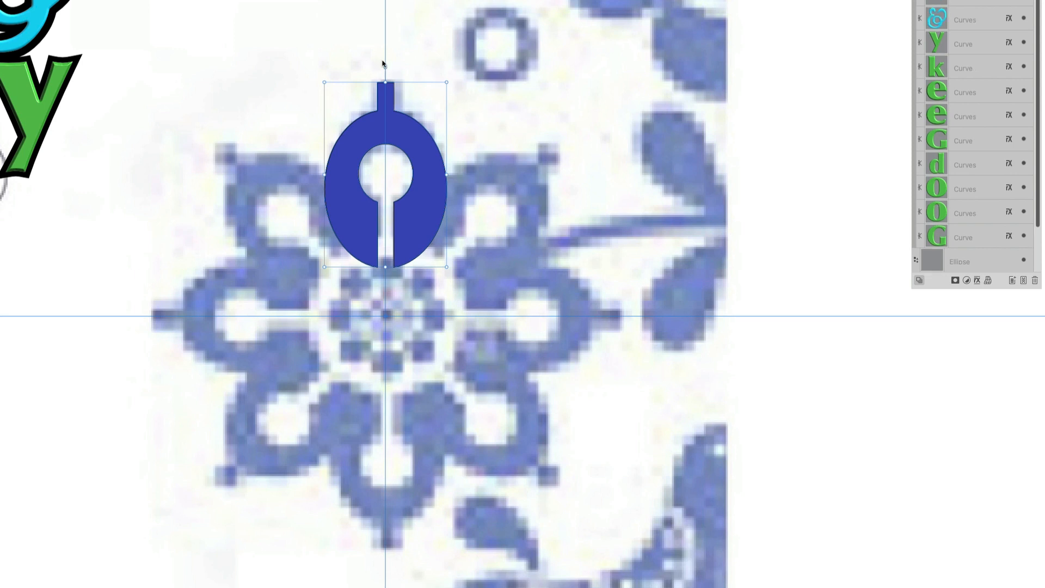
drag(389, 70, 542, 144)
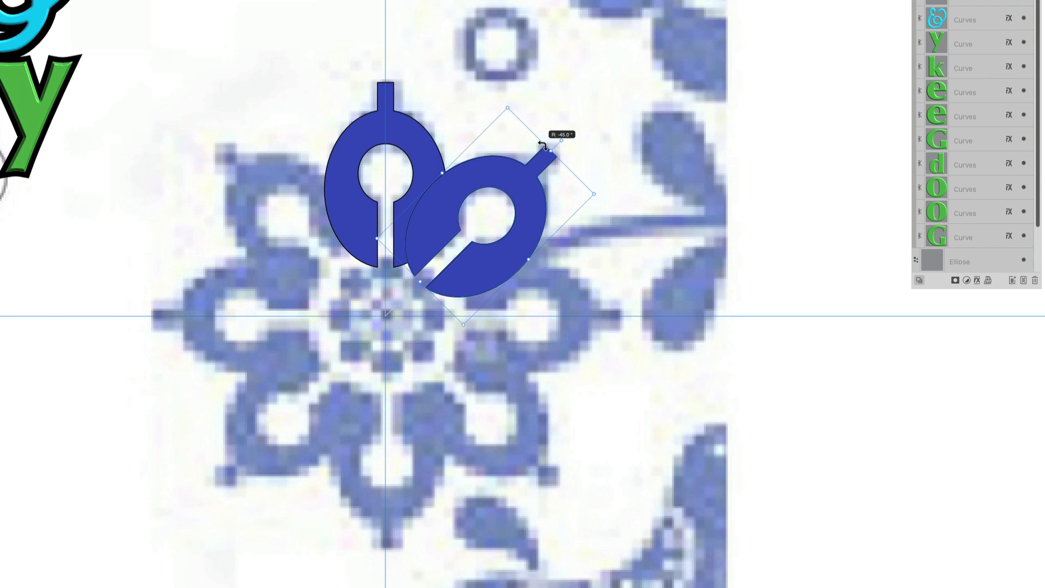
drag(542, 145, 543, 146)
Repeat the rotated duplication around the flower's centre until there are eight evenly spaced petals.
key(ctrl+j)
key(ctrl+j)
key(ctrl+j)
key(ctrl+j)
key(ctrl+j)
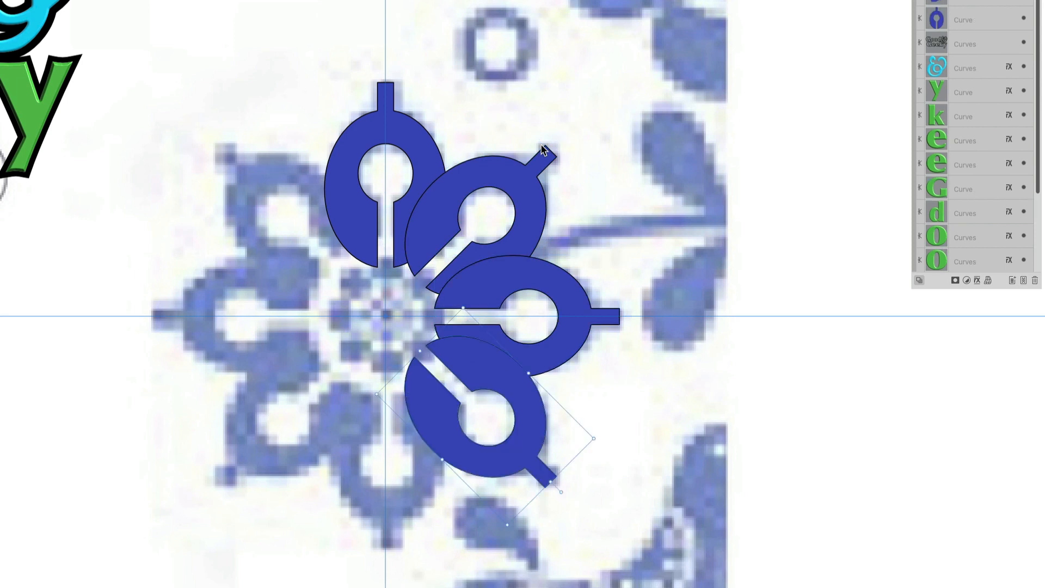
key(ctrl+j)
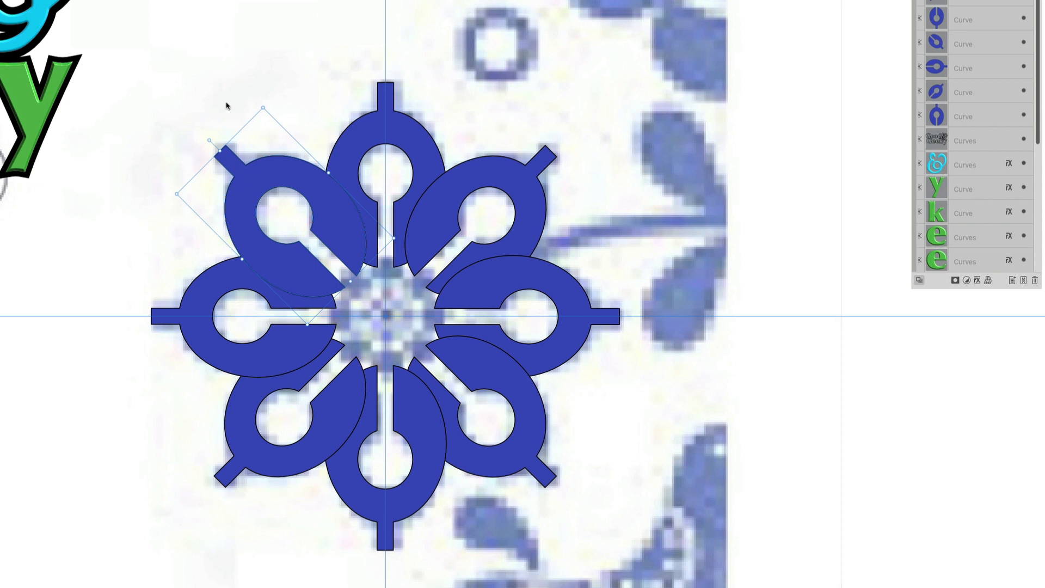
Try to combine everything selected around the flower, including the large construction circle, with Boolean Add.
click(35, 352)
drag(1, 560, 733, 27)
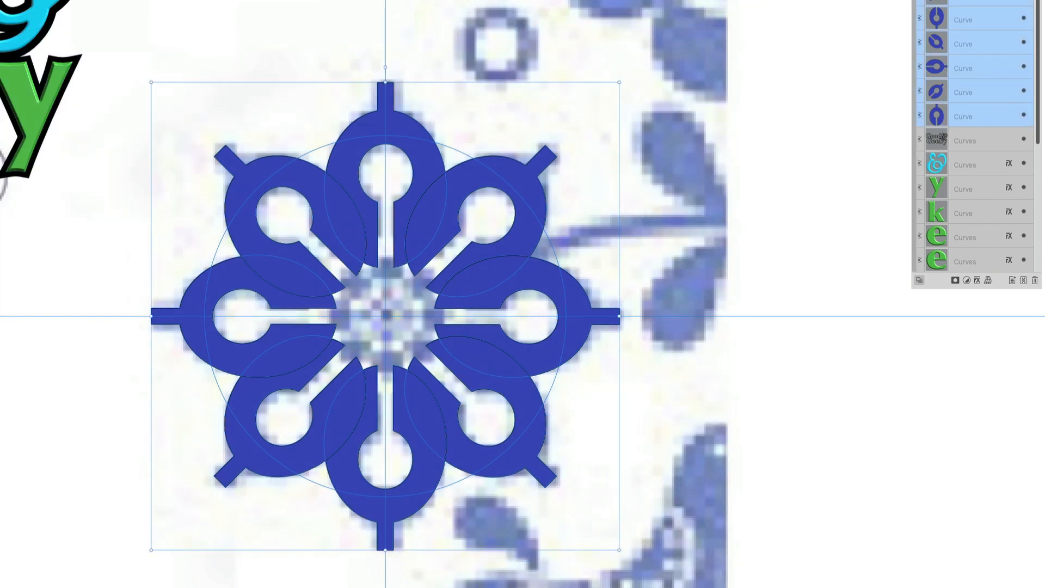
key(super+alt+a)
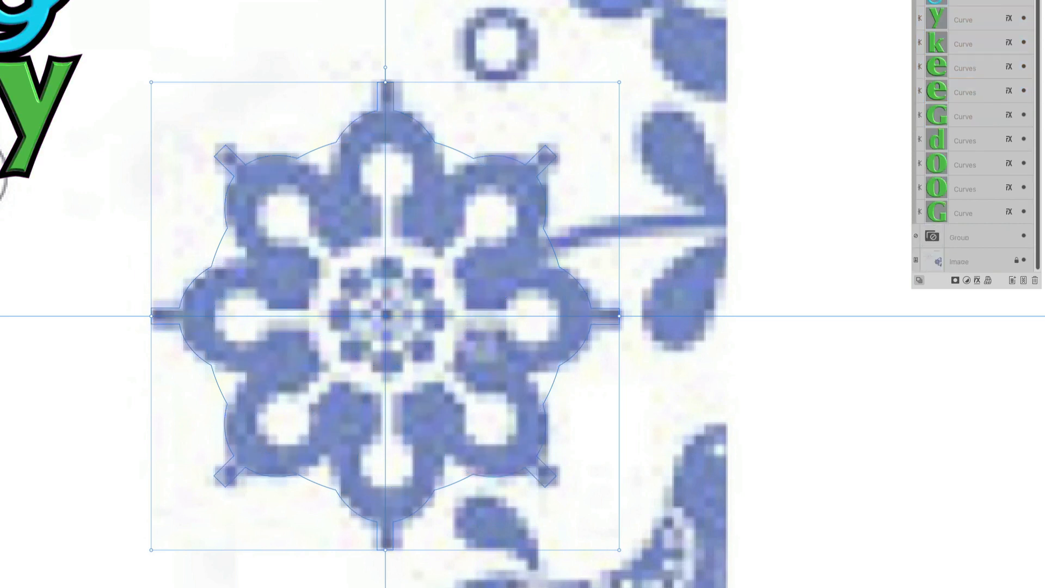
key(super+z)
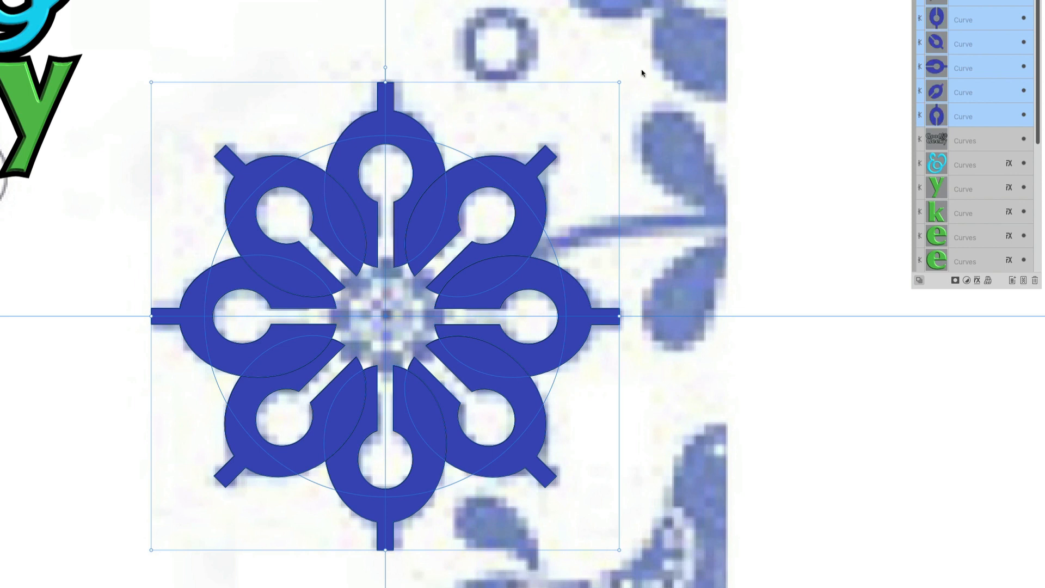
Delete the large construction circle behind the petals and combine all eight petals into one shape with Boolean Add.
click(318, 154)
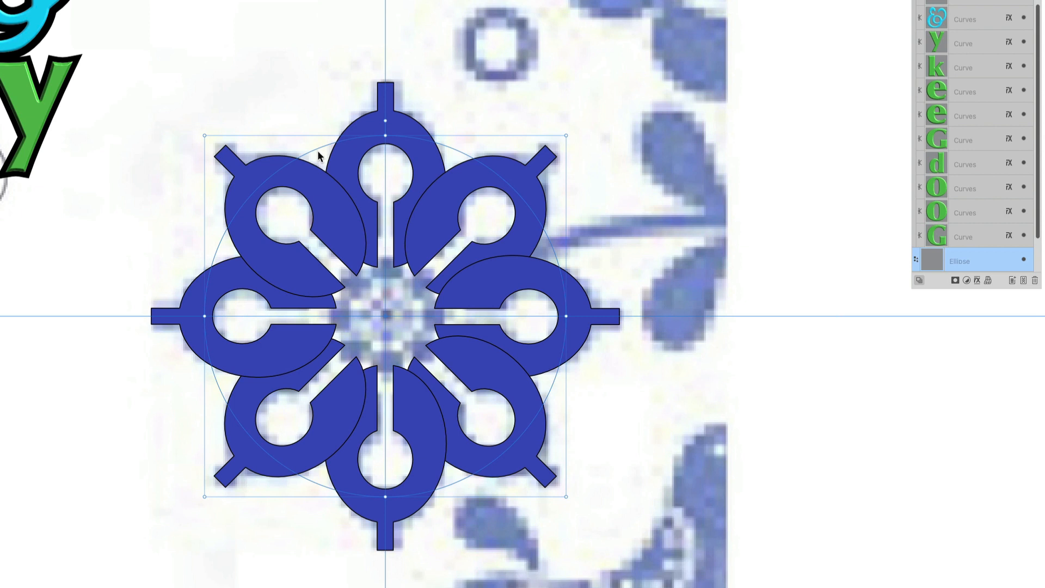
key(Delete)
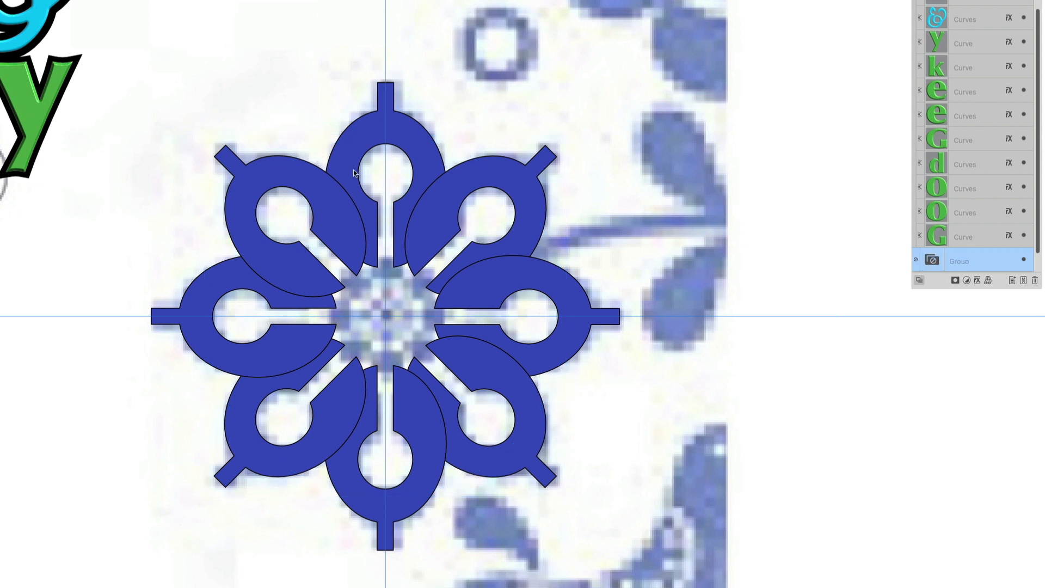
drag(637, 33, 64, 586)
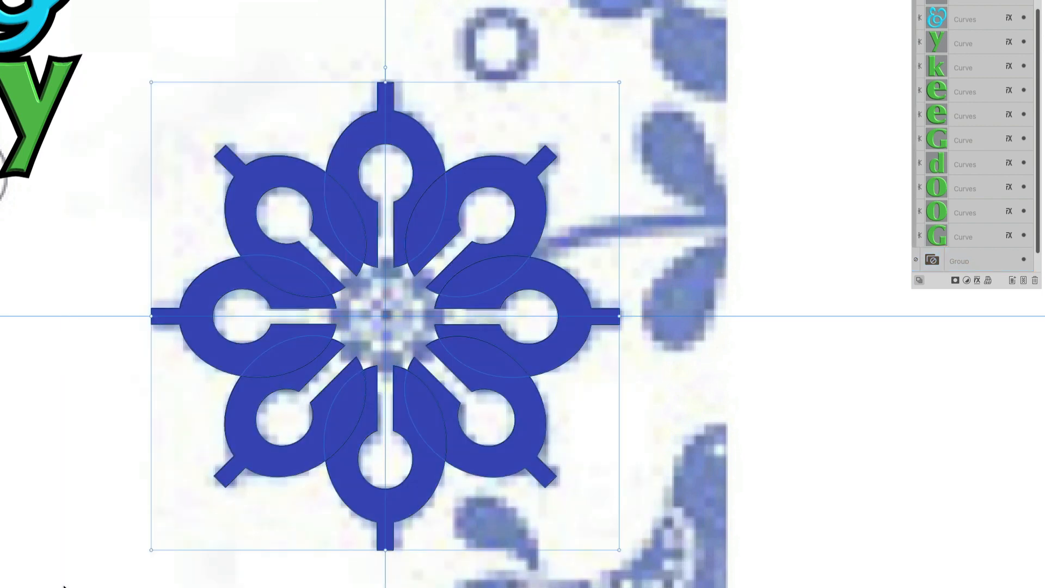
key(super+alt+a)
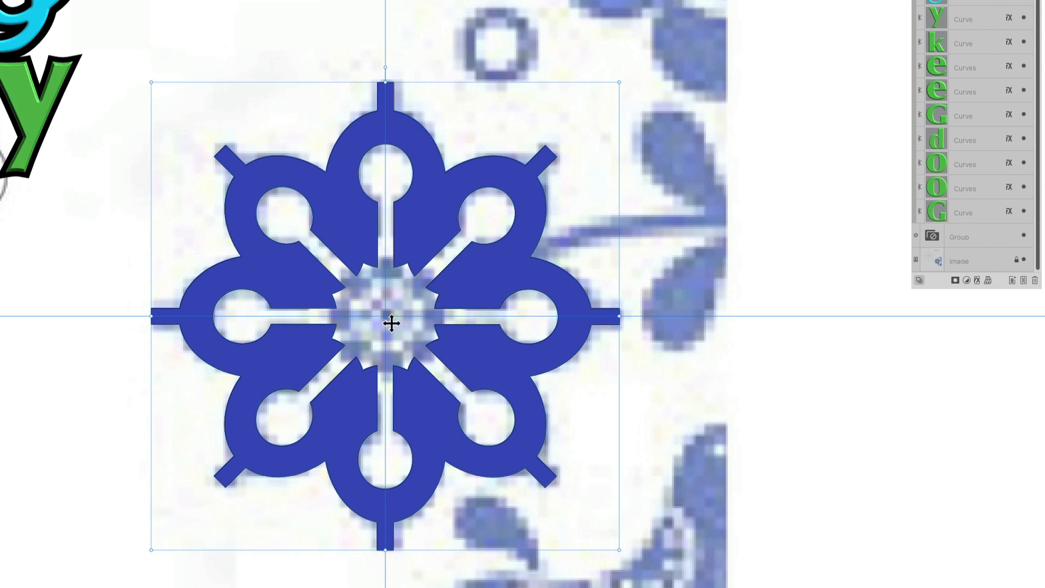
Draw a circle centred on the guides' intersection, covering the petals' inner ends, and subtract it from the flower.
drag(391, 323, 462, 409)
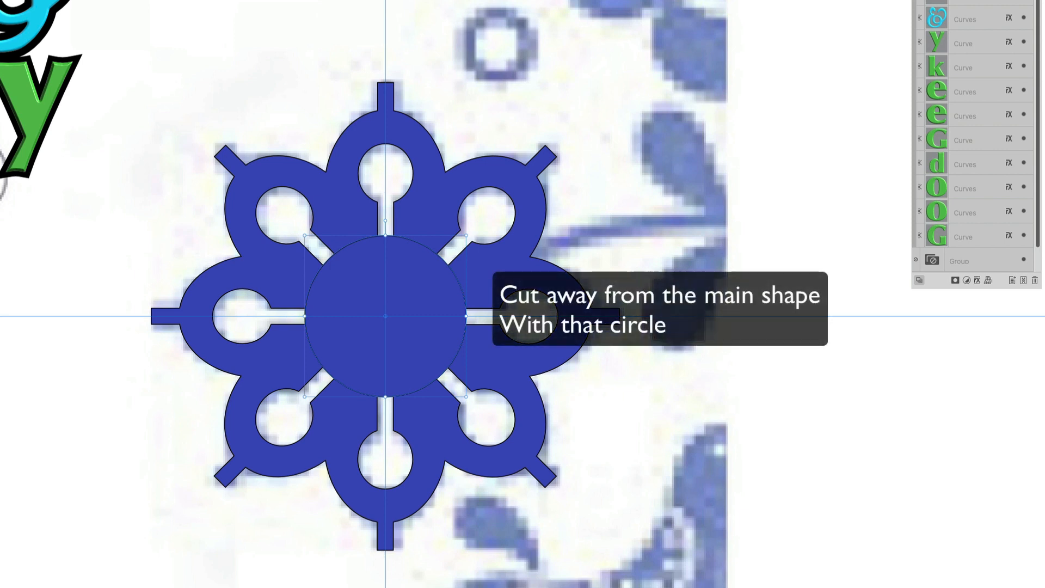
shift+click(529, 172)
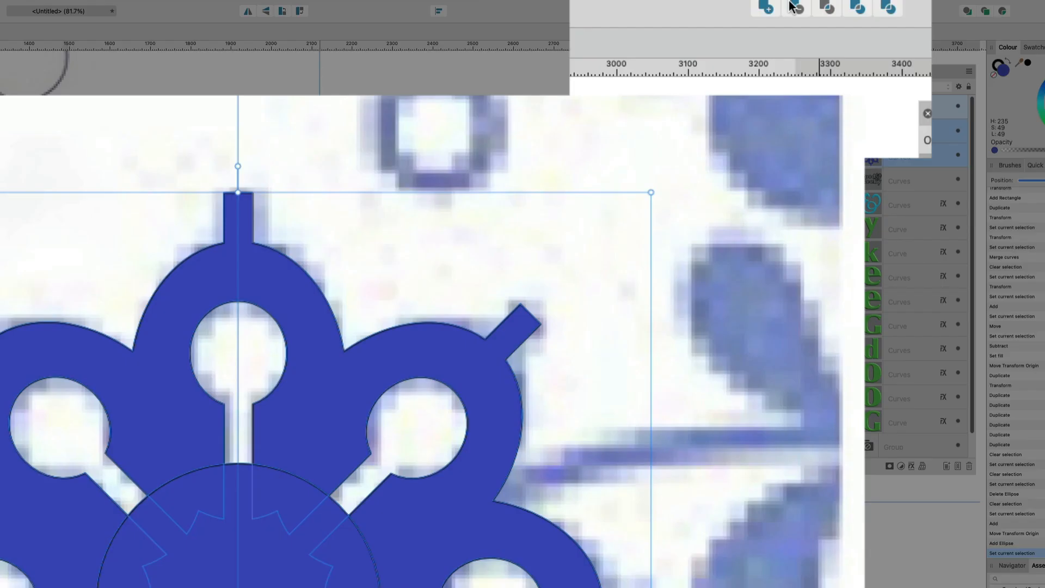
click(795, 7)
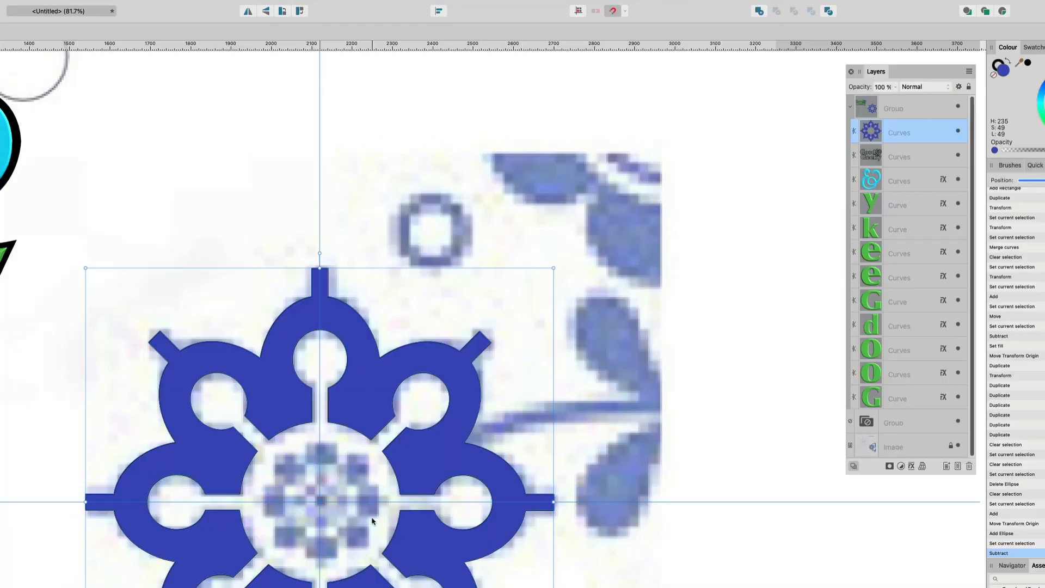
Draw a small blue circle on the vertical guide over the uppermost dot of the flower's central ring.
scroll(362, 490, up, 5)
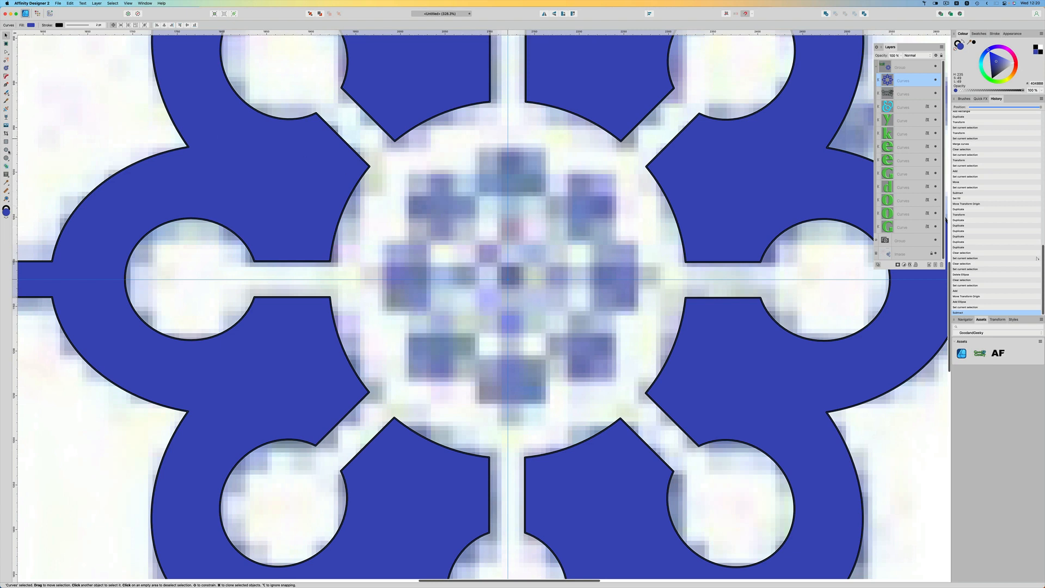
key(m)
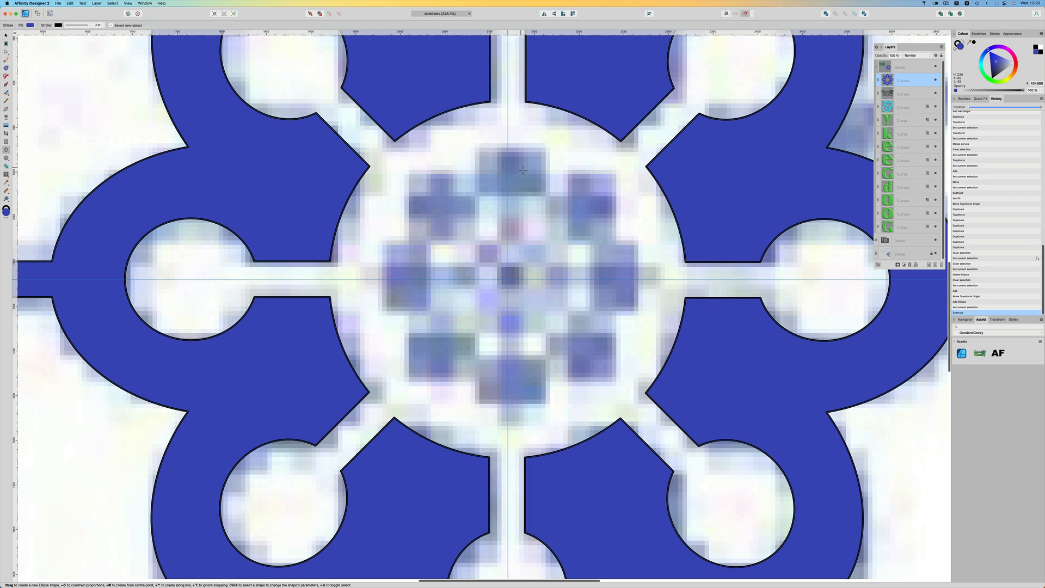
drag(508, 170, 536, 200)
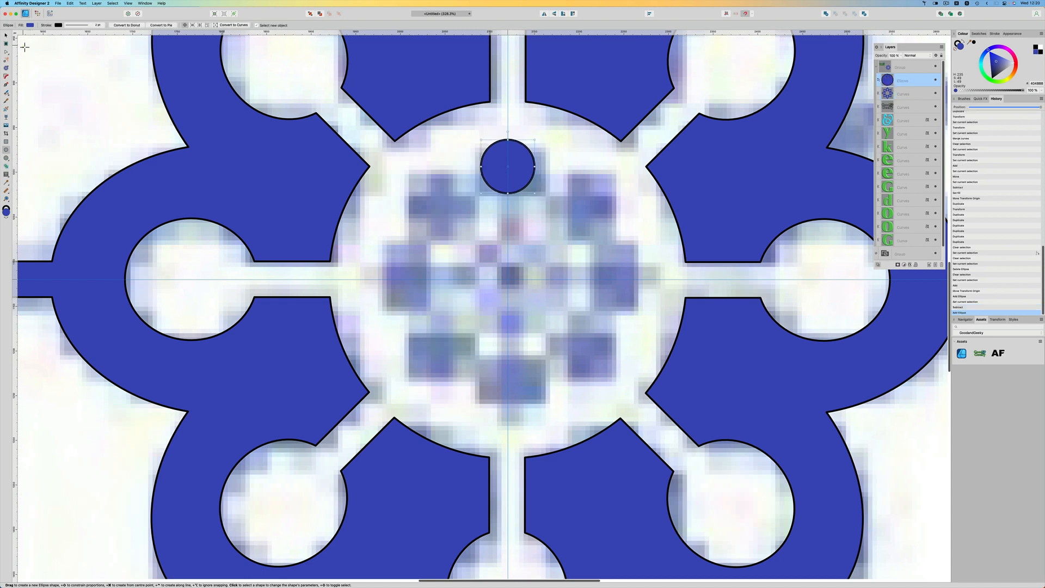
Duplicate the small circle and rotate the copy 45° clockwise about a transform origin at the flower's centre.
key(v)
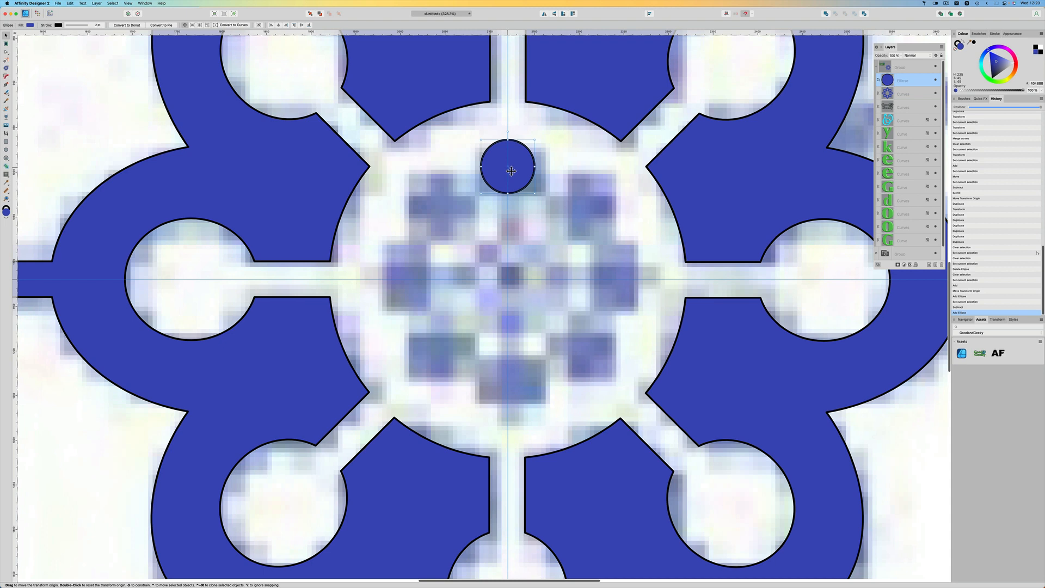
drag(511, 171, 511, 282)
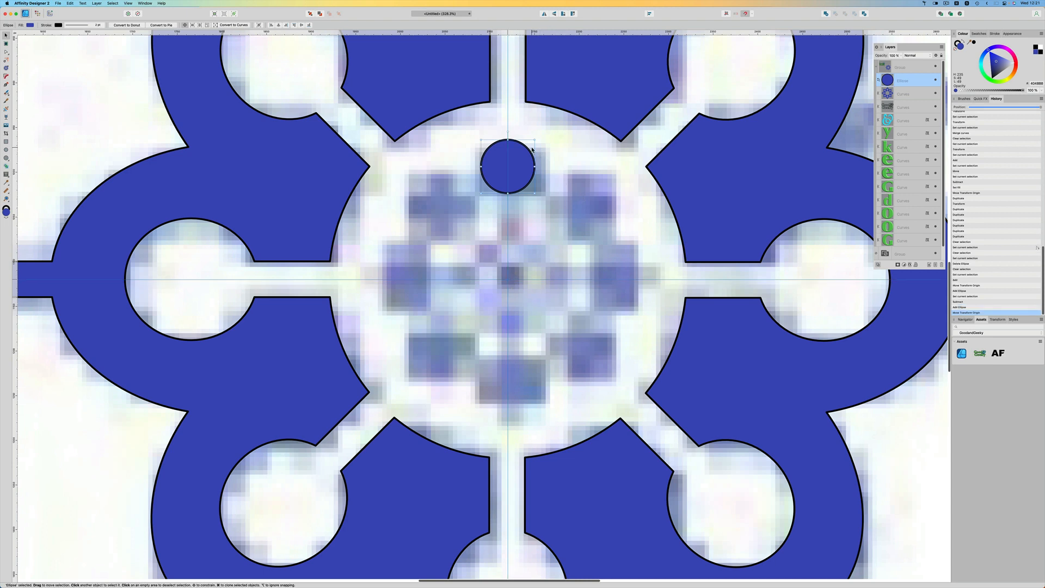
key(super+j)
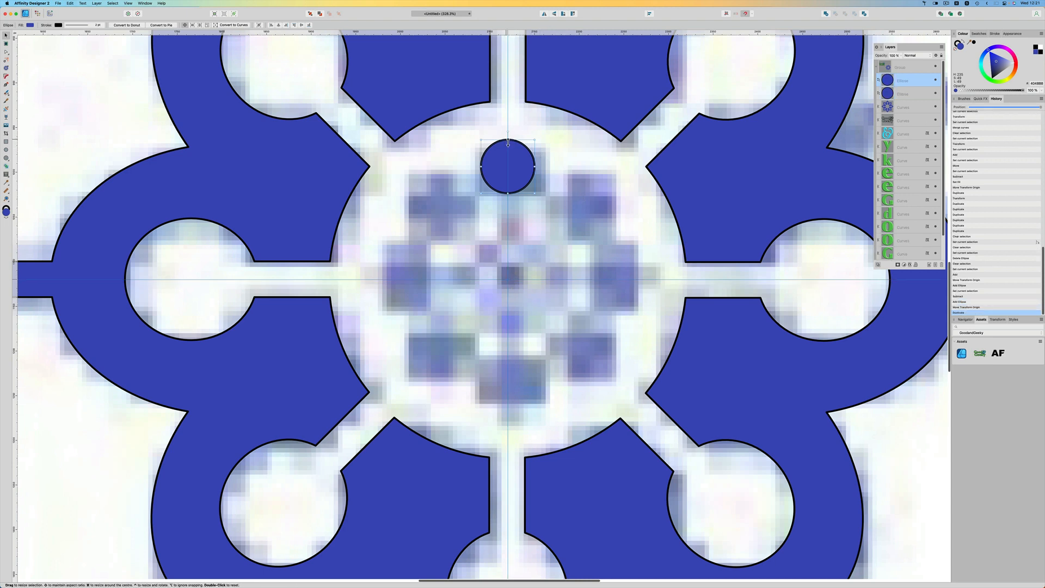
drag(511, 133, 599, 177)
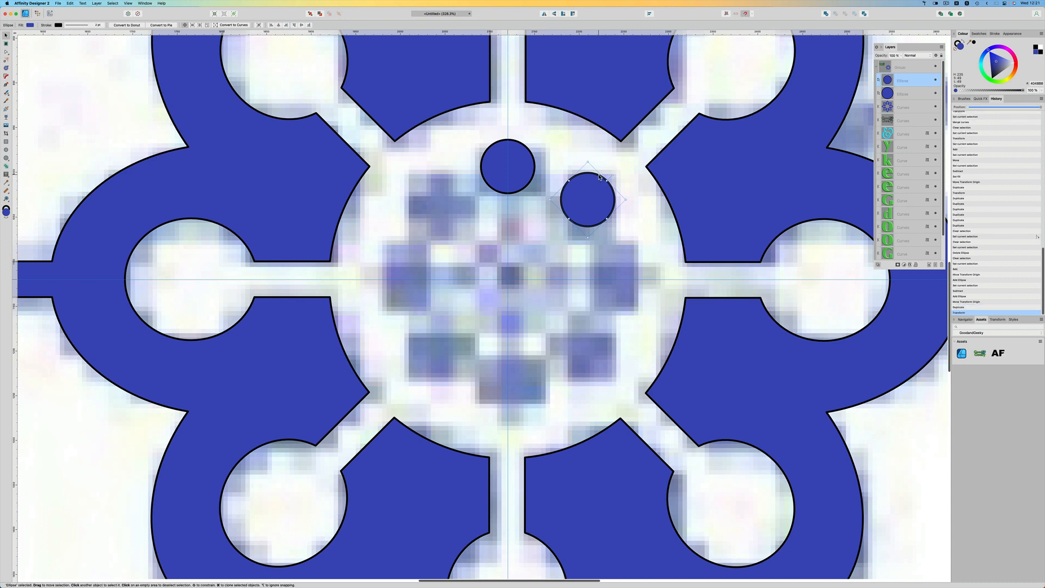
Repeat the 45° rotated duplication of the small circle six times to complete a ring of eight around the flower's centre.
key(super+j)
key(super+j)
key(super+j)
key(super+j)
key(super+j)
key(super+j)
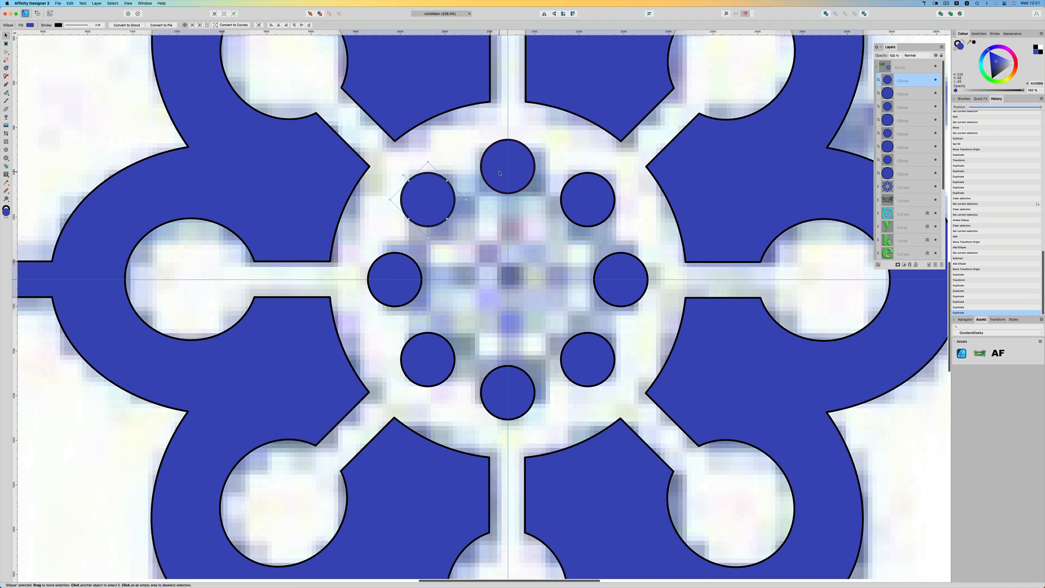
Duplicate all eight ring circles and scale the copy down about the centre to form a smaller inner ring.
key(super+a)
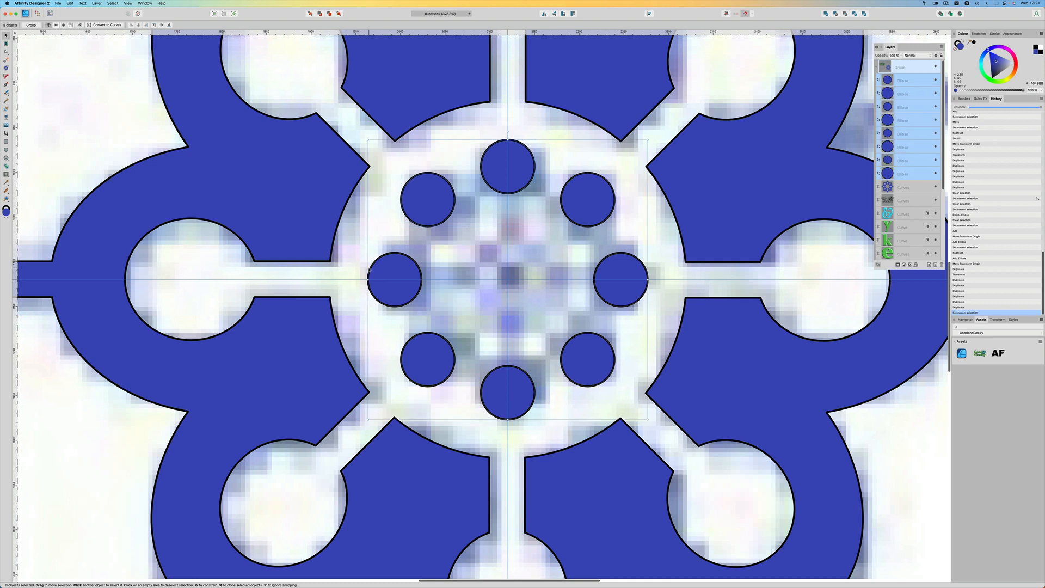
key(super+j)
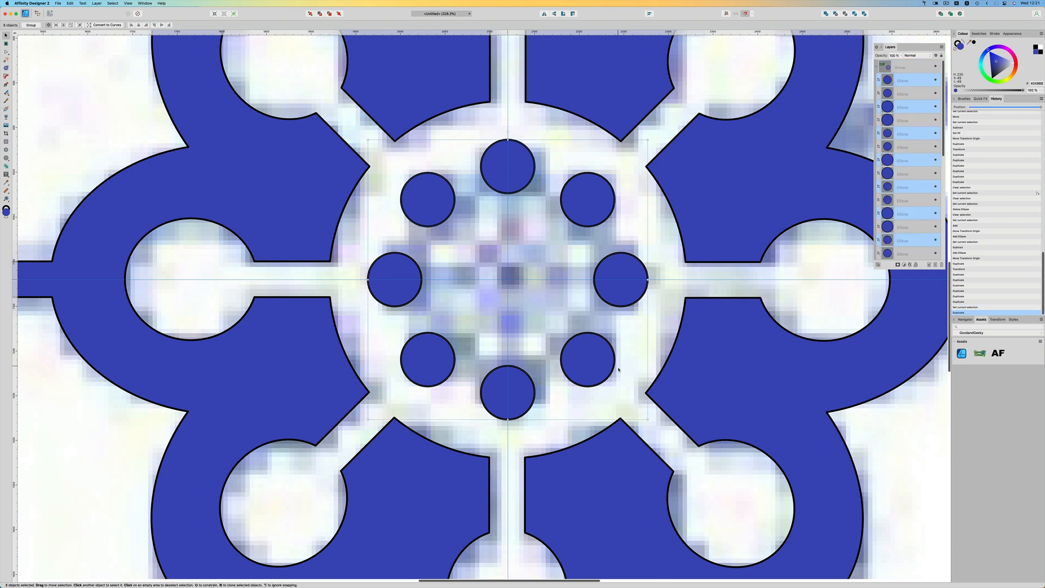
drag(648, 419, 569, 340)
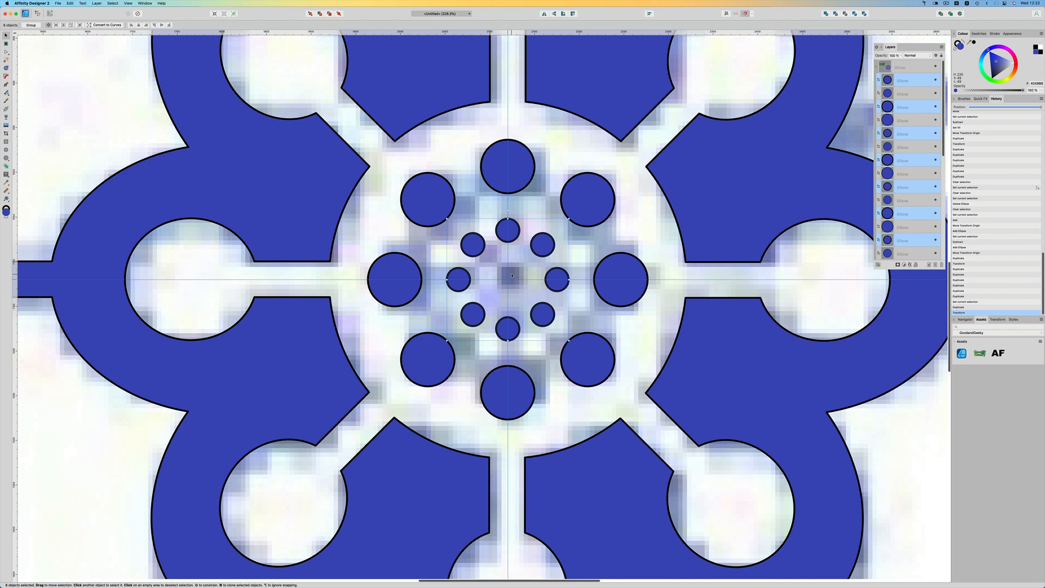
click(504, 295)
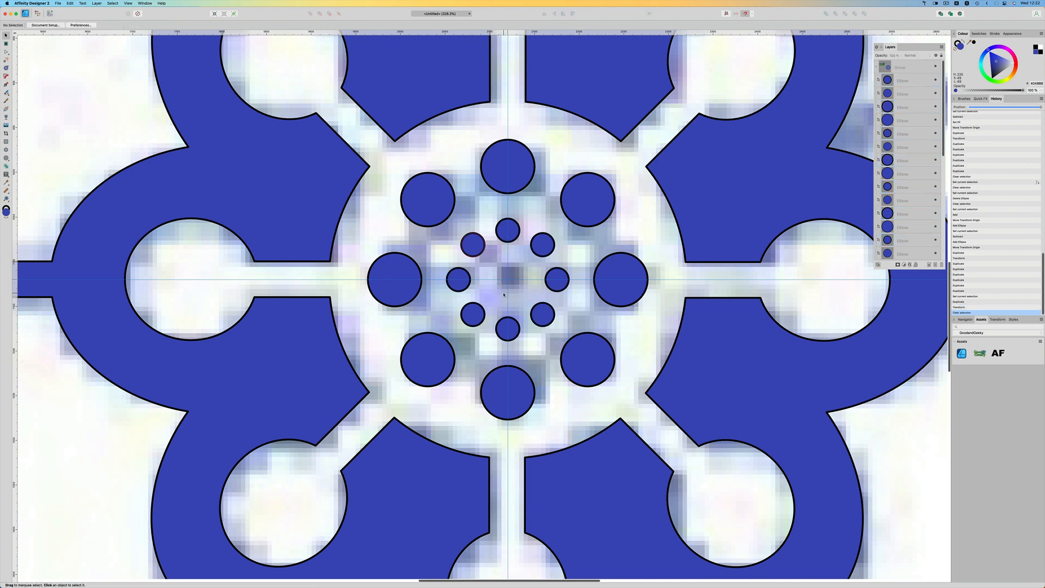
Draw a small blue circle centred on the guides' intersection, inside the inner ring of dots.
key(m)
drag(508, 279, 524, 299)
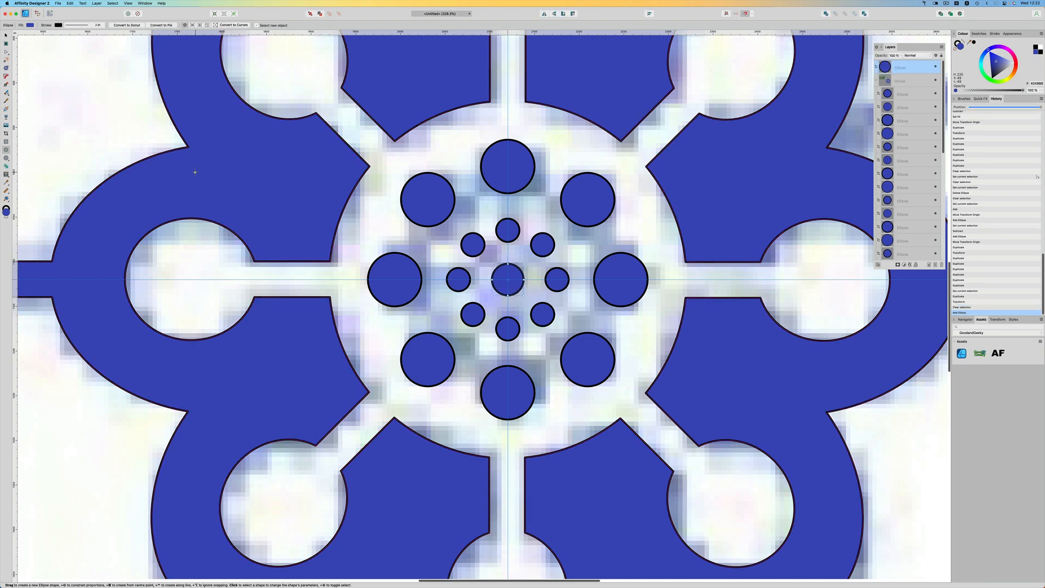
key(super+0)
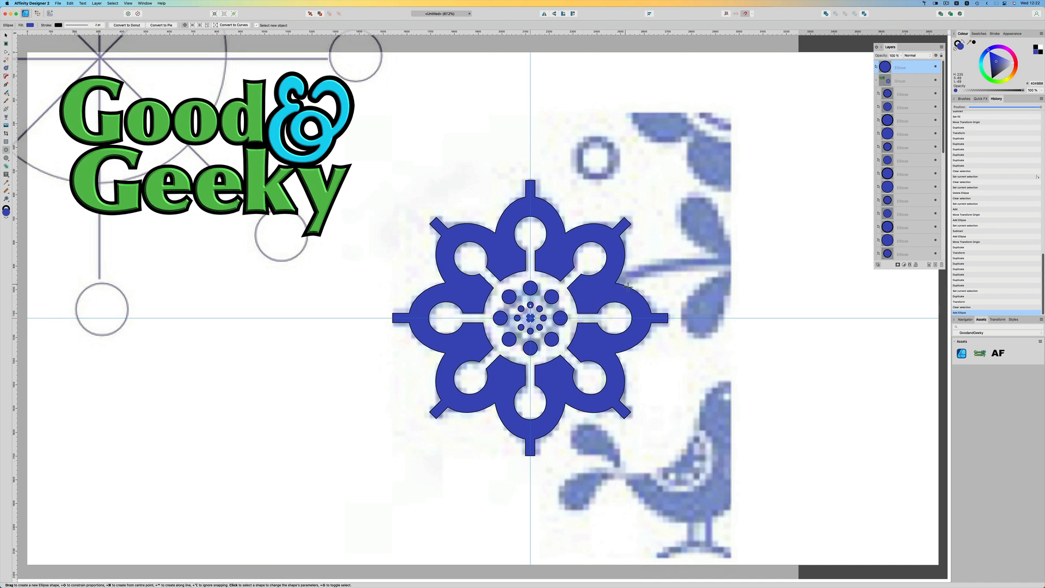
drag(633, 274, 643, 280)
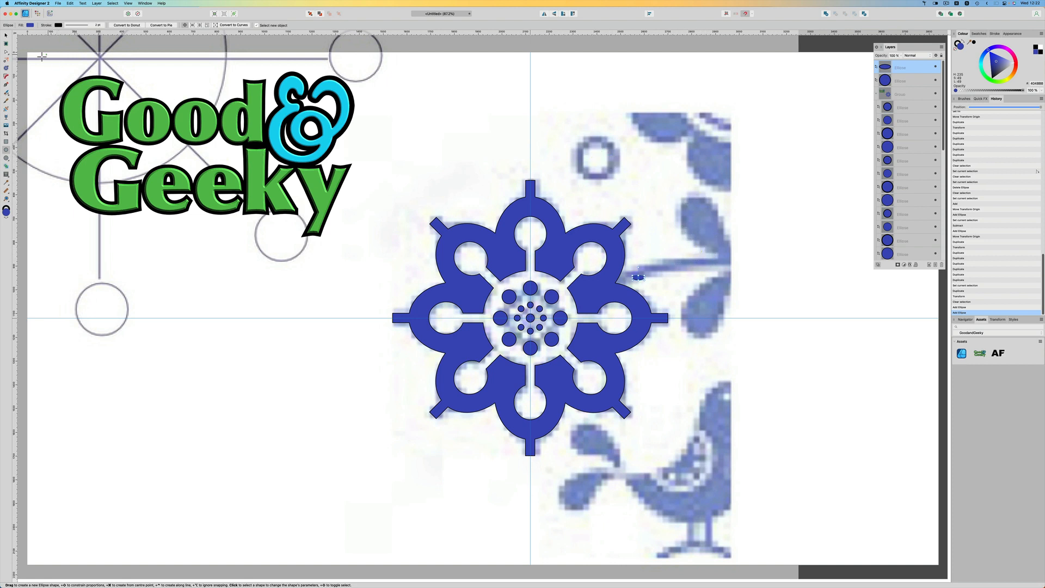
key(v)
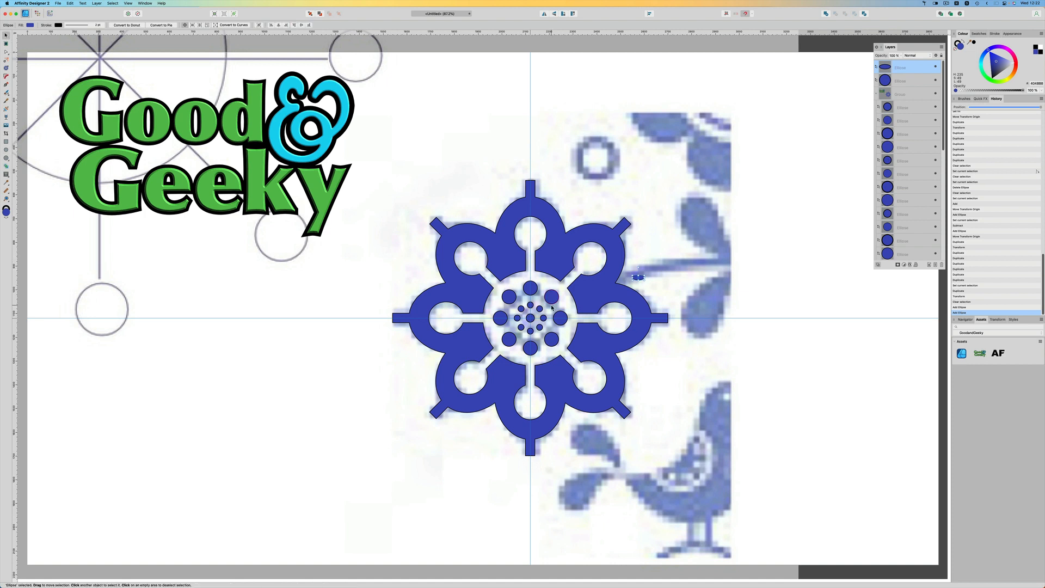
key(Delete)
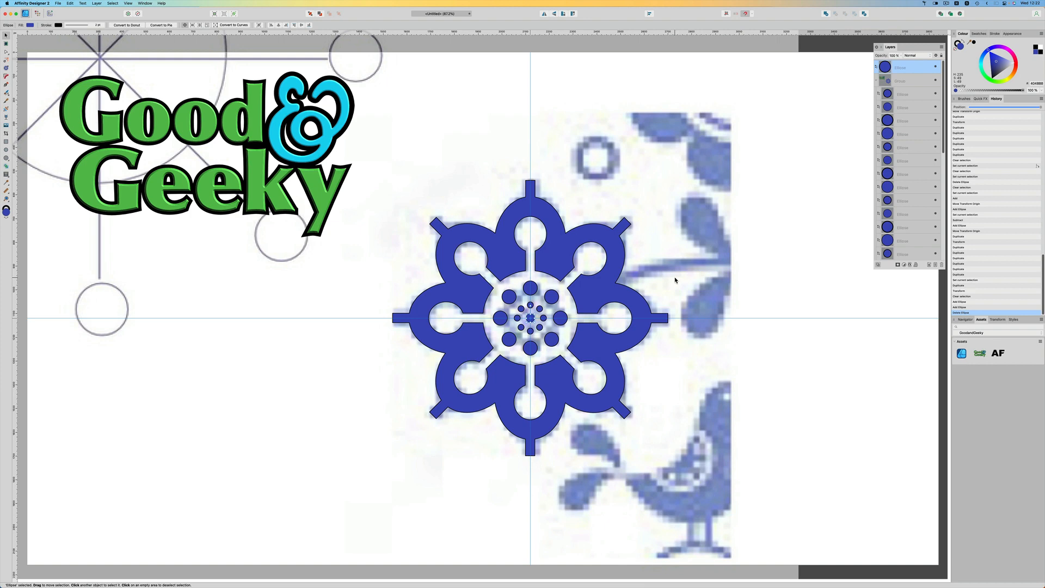
Delete the locked reference image and the locked construction group behind the flower, and clear the selection.
right_click(906, 246)
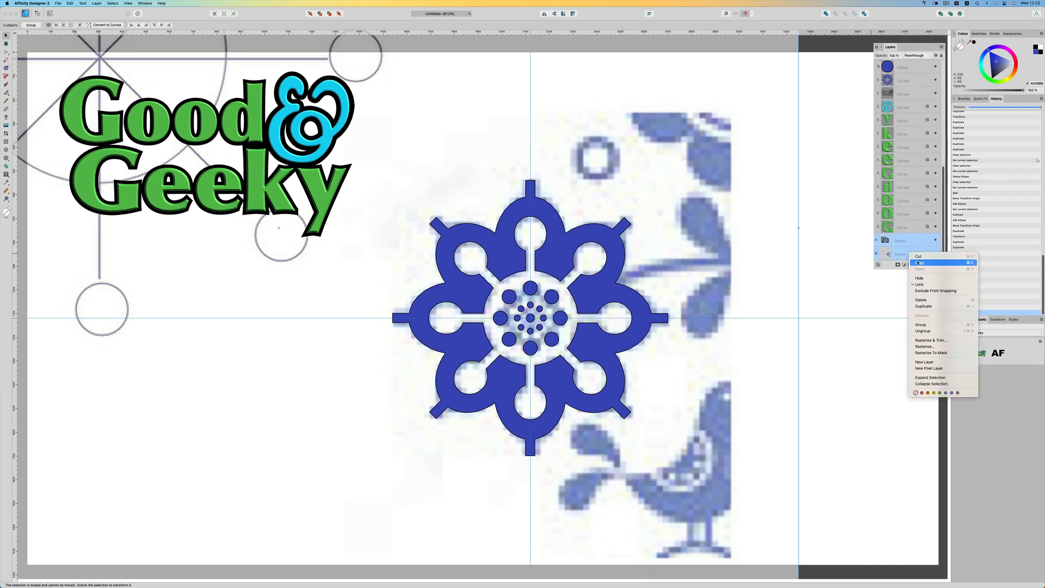
click(942, 325)
click(334, 335)
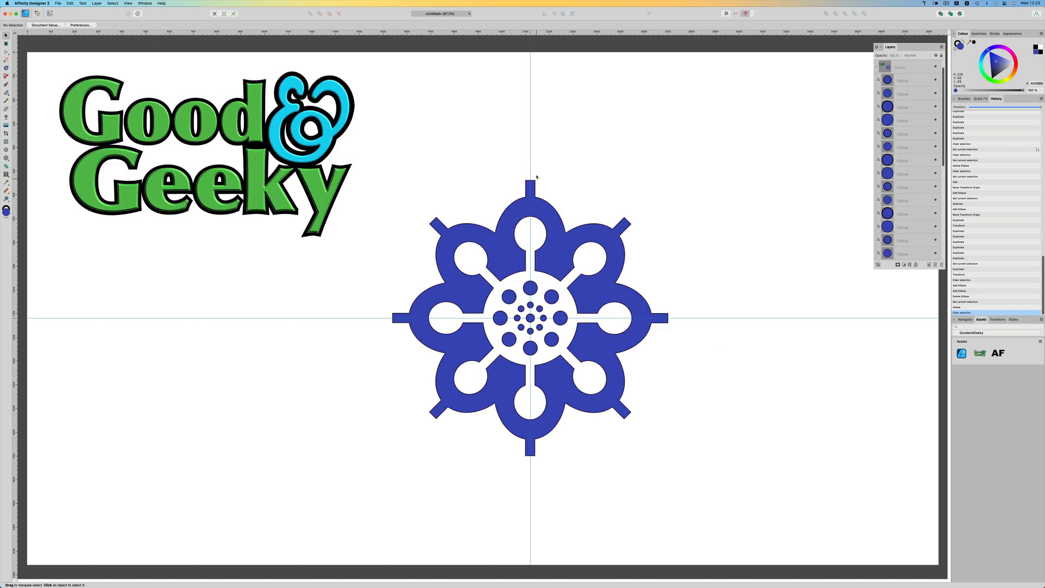